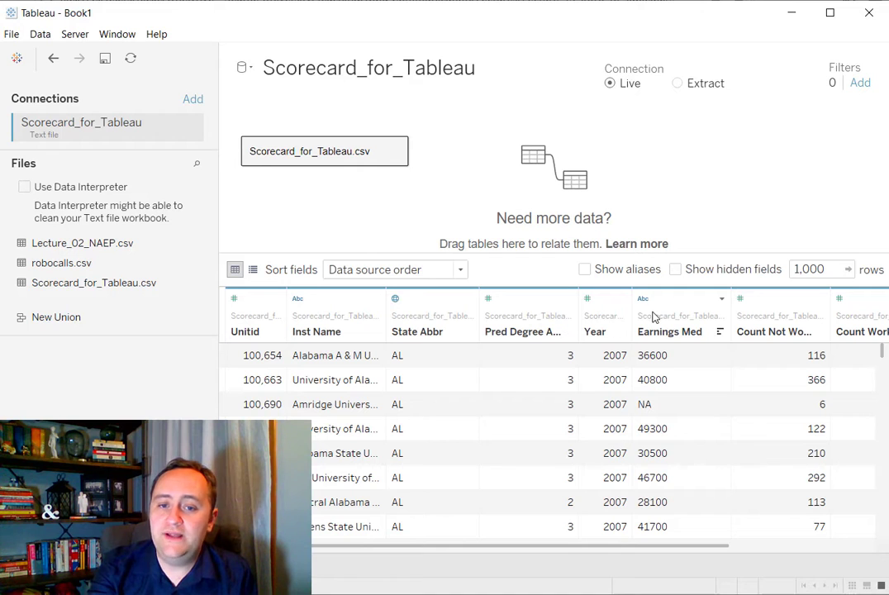
- Hide the Count Not Working column in the data preview
{"action": "left_click", "coordinate": [821, 299]}
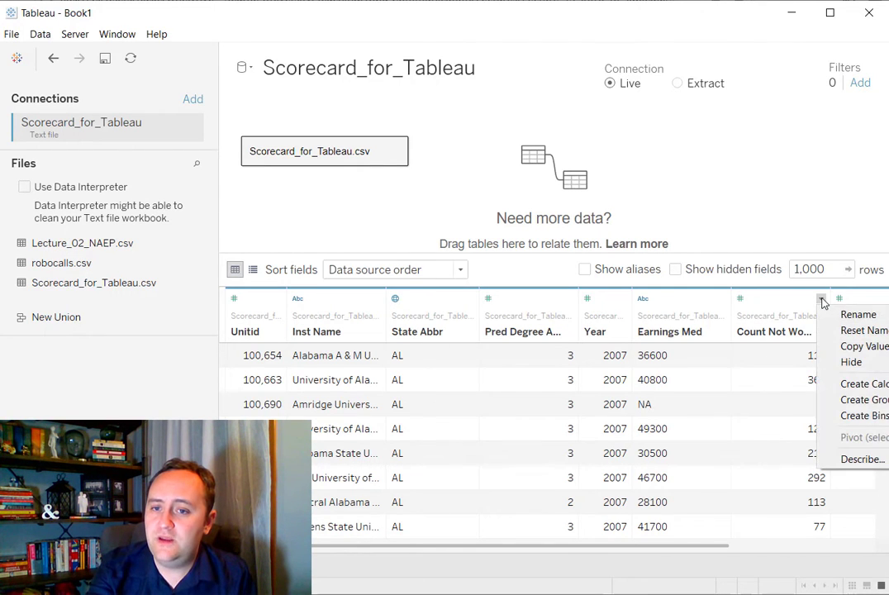
{"action": "left_click", "coordinate": [852, 363]}
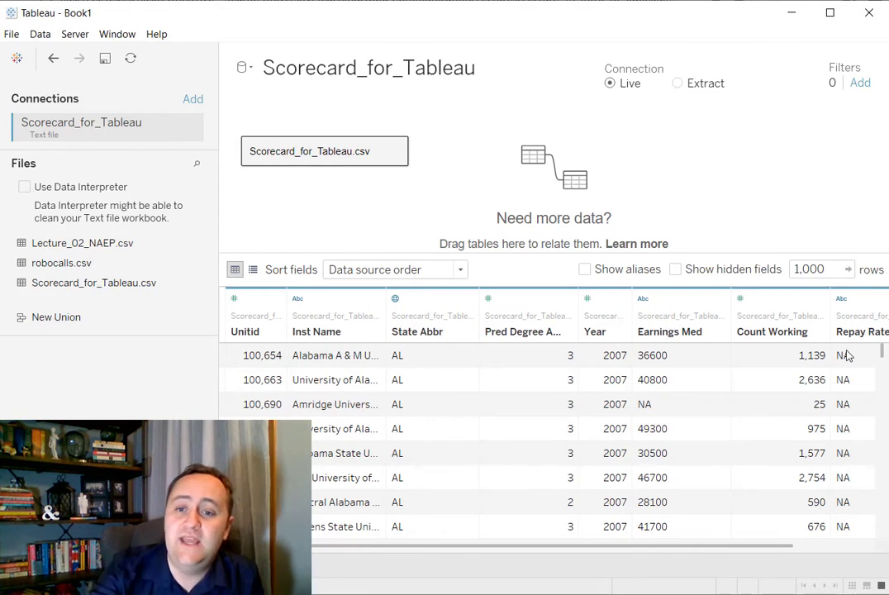
- Change the data type of the Earnings Med column from text to Number (whole)
{"action": "left_click", "coordinate": [721, 299]}
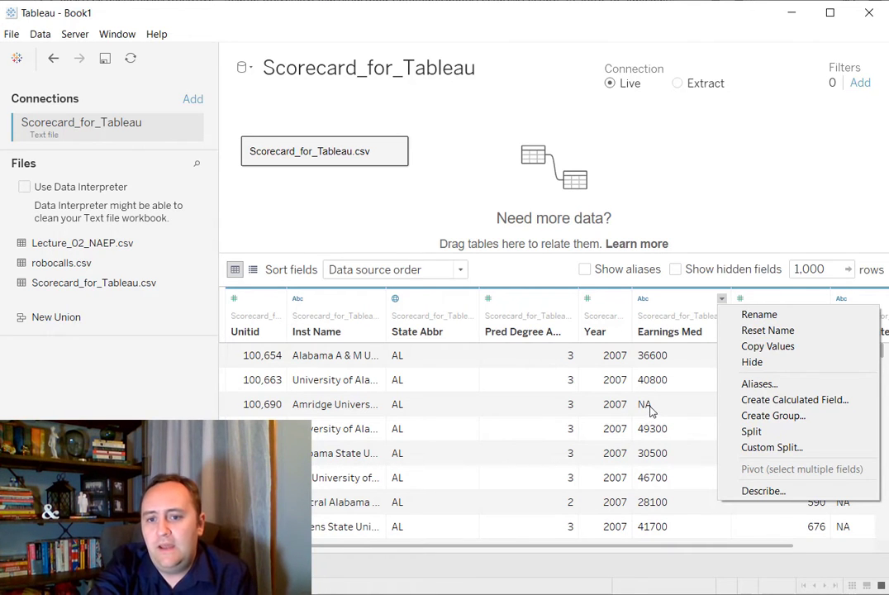
{"action": "key", "text": "Escape"}
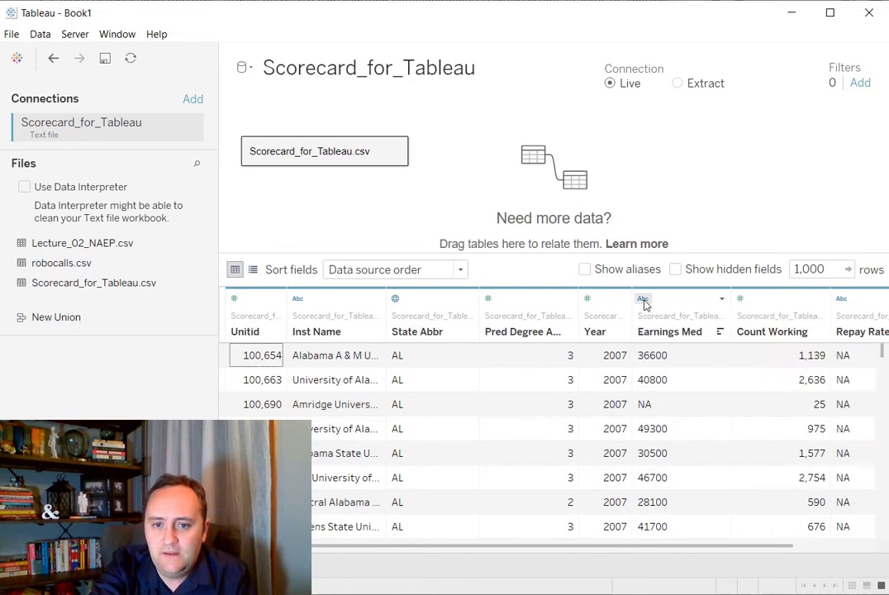
{"action": "left_click", "coordinate": [643, 300]}
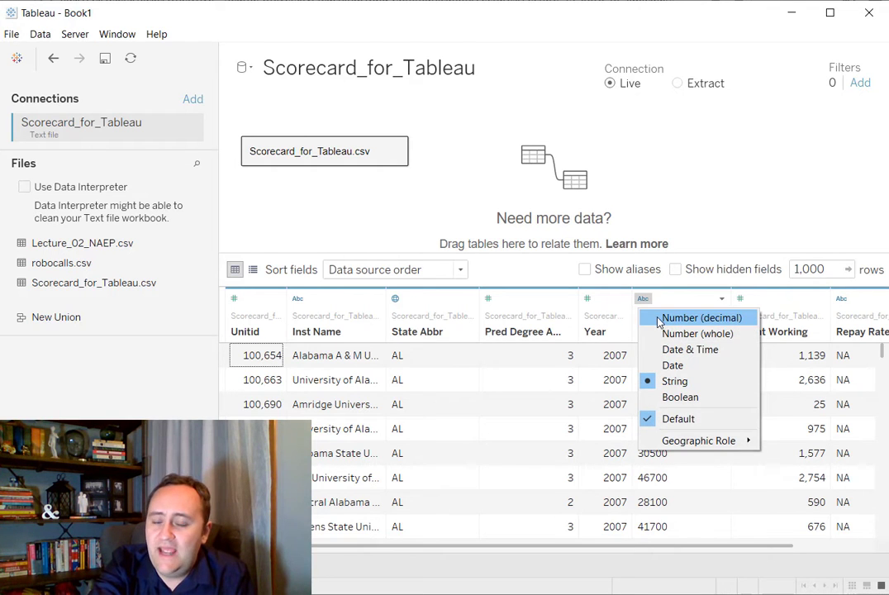
{"action": "left_click", "coordinate": [666, 333]}
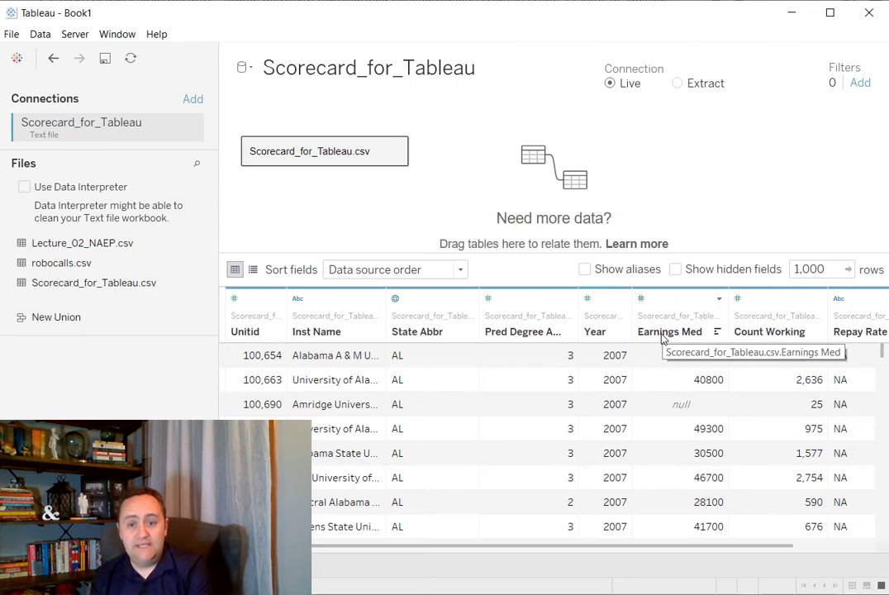
- Change the data type of the Repay Rate column to Number (decimal)
{"action": "scroll", "coordinate": [739, 413], "scroll_direction": "right", "scroll_amount": 2}
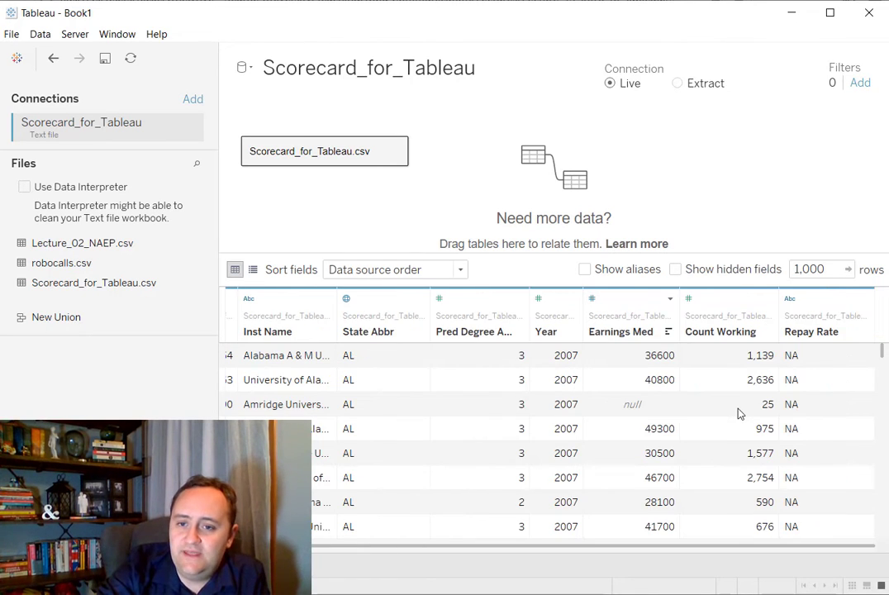
{"action": "left_click", "coordinate": [792, 300]}
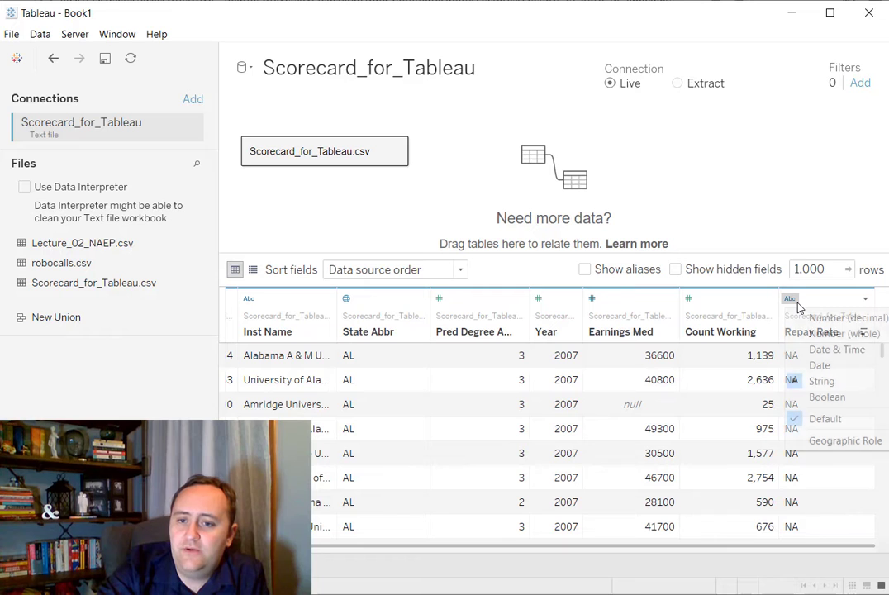
{"action": "left_click", "coordinate": [842, 317]}
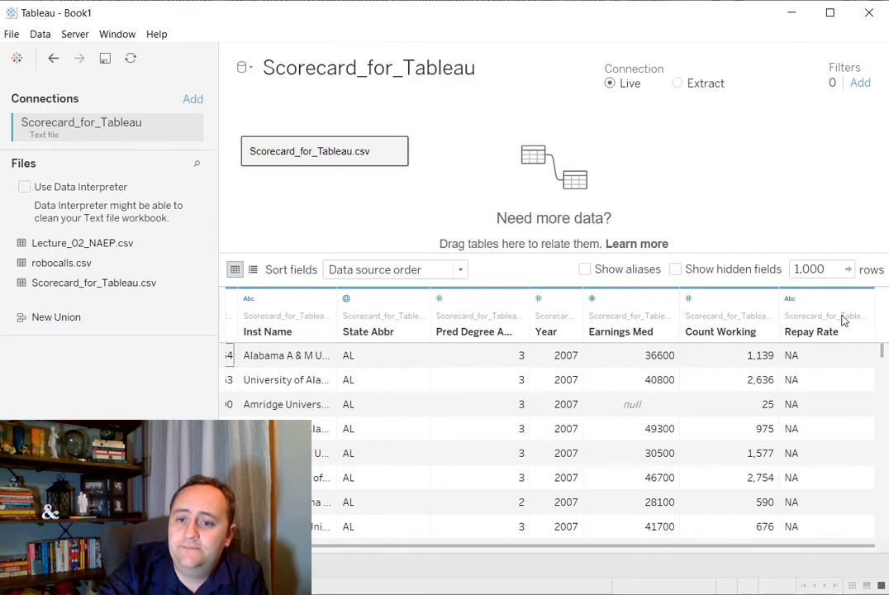
- Start a group field on Pred Degree Awarded Ipeds and put value 1 in a group named "Two Year Degrees"
{"action": "scroll", "coordinate": [591, 500], "scroll_direction": "left", "scroll_amount": 2}
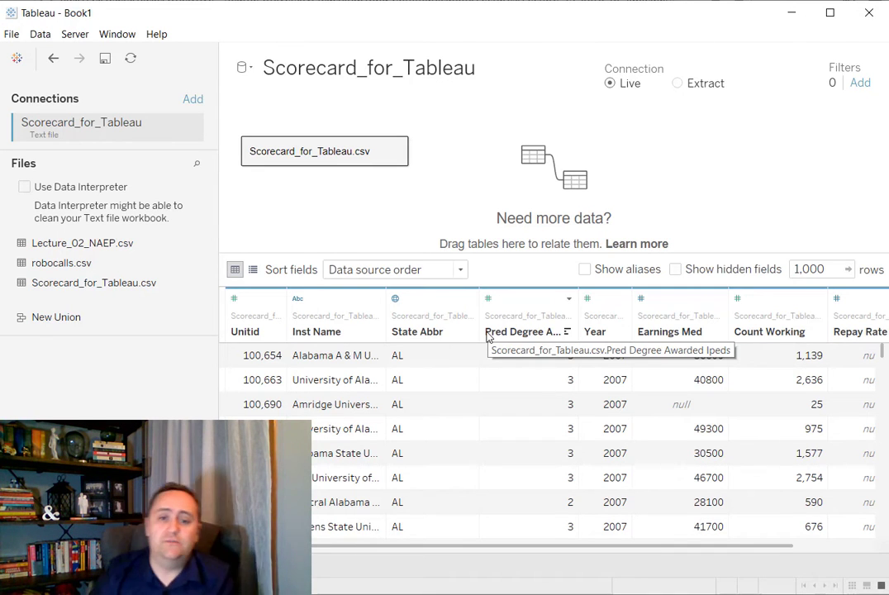
{"action": "scroll", "coordinate": [570, 476], "scroll_direction": "down", "scroll_amount": 5}
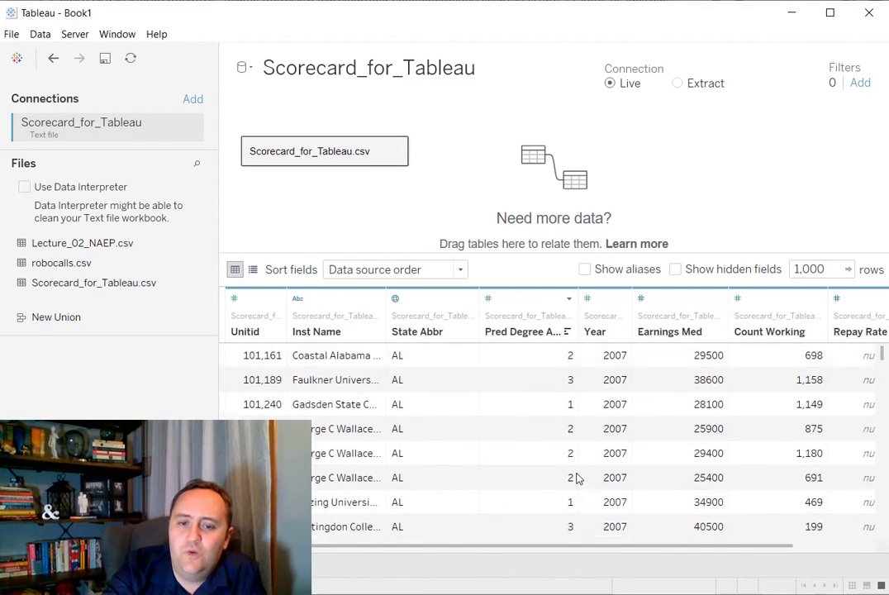
{"action": "scroll", "coordinate": [577, 477], "scroll_direction": "down", "scroll_amount": 6}
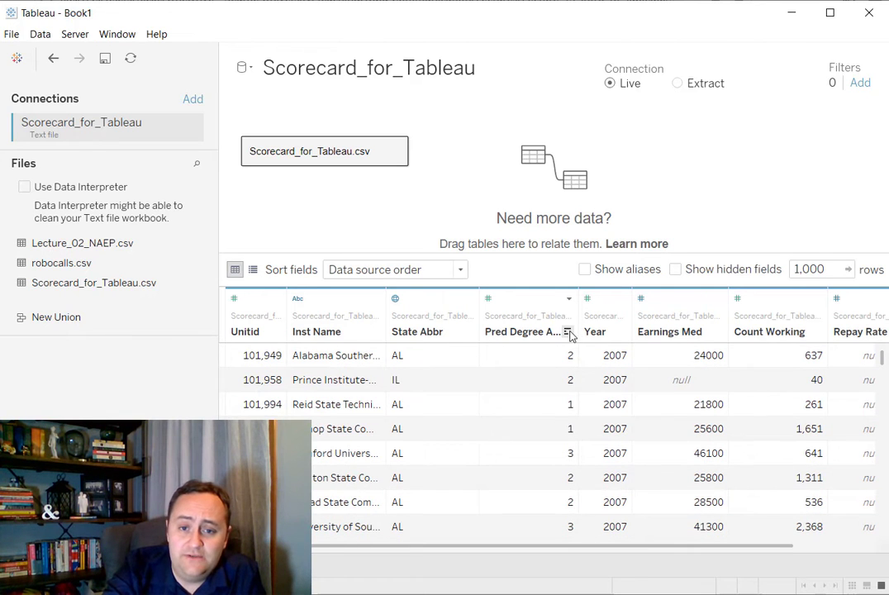
{"action": "left_click", "coordinate": [568, 299]}
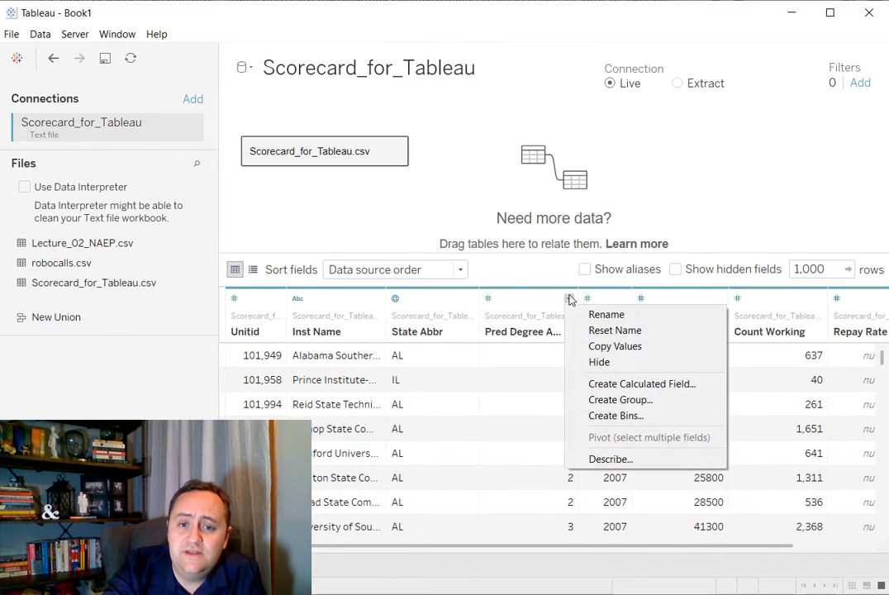
{"action": "left_click", "coordinate": [595, 400]}
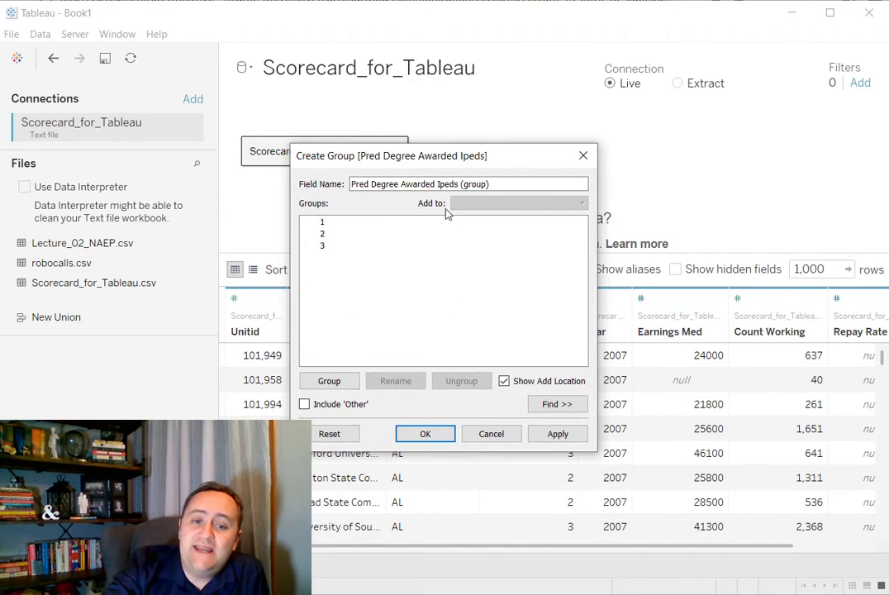
{"action": "left_click", "coordinate": [406, 223]}
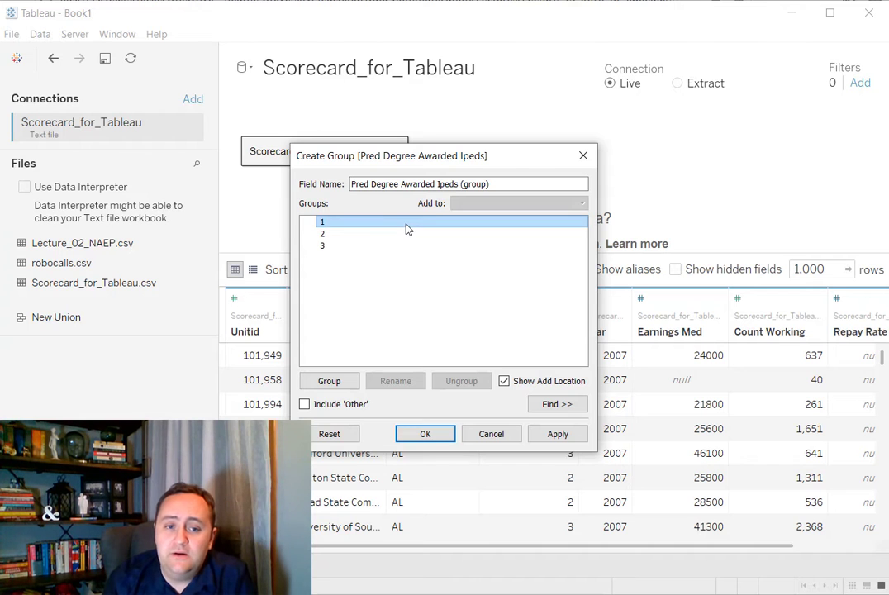
{"action": "left_click", "coordinate": [329, 381]}
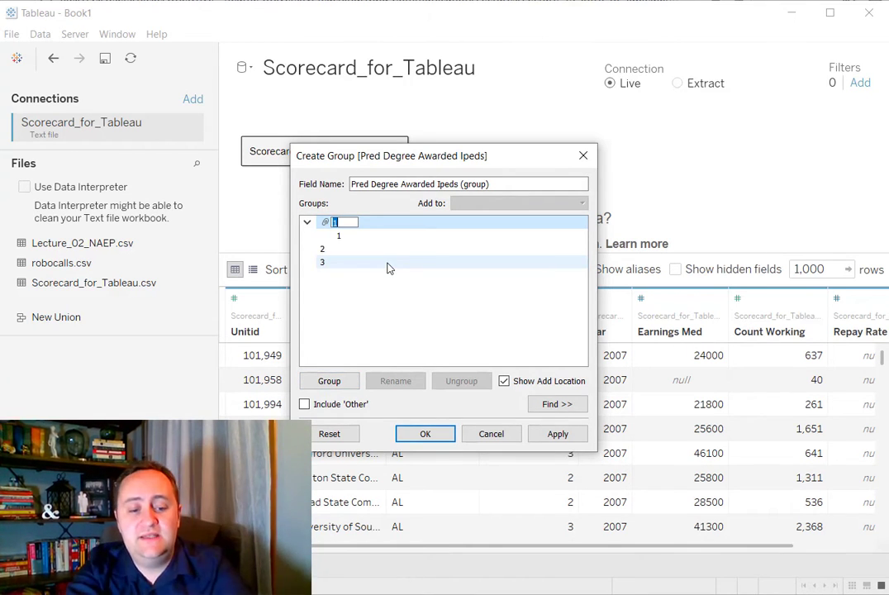
{"action": "type", "text": "Two Year Degrees"}
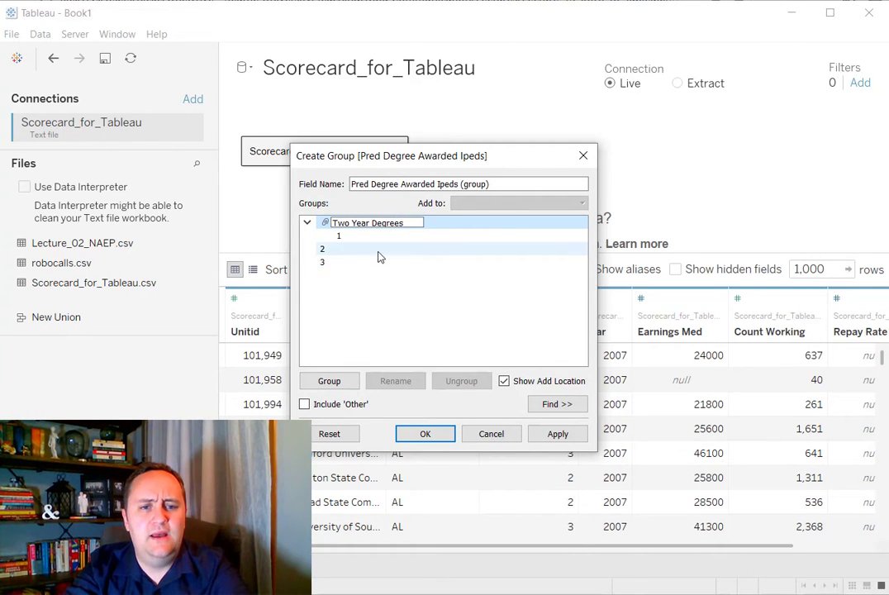
- Put value 2 in its own group named "Four Year Degrees"
{"action": "left_click", "coordinate": [378, 256]}
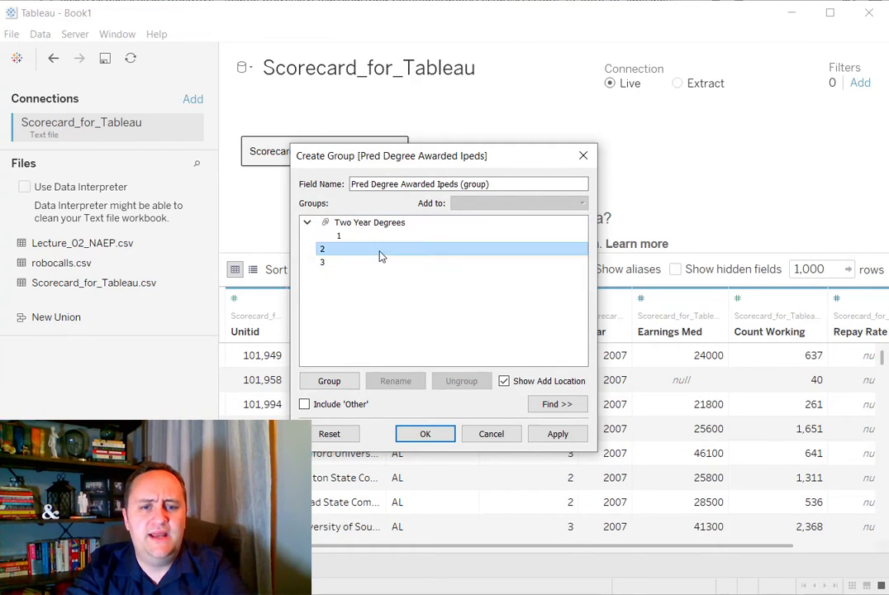
{"action": "left_click", "coordinate": [336, 387]}
{"action": "type", "text": "Fou"}
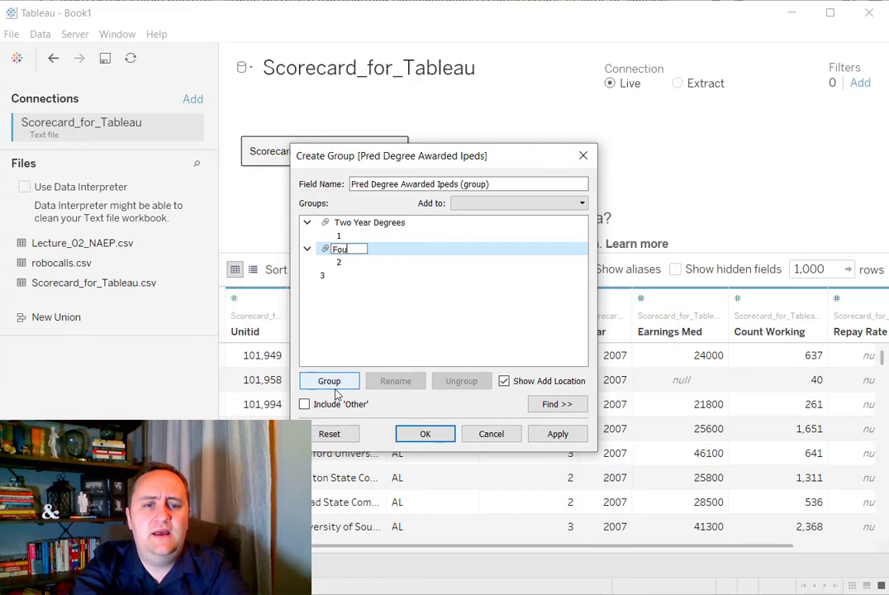
{"action": "type", "text": "r Year Degrees"}
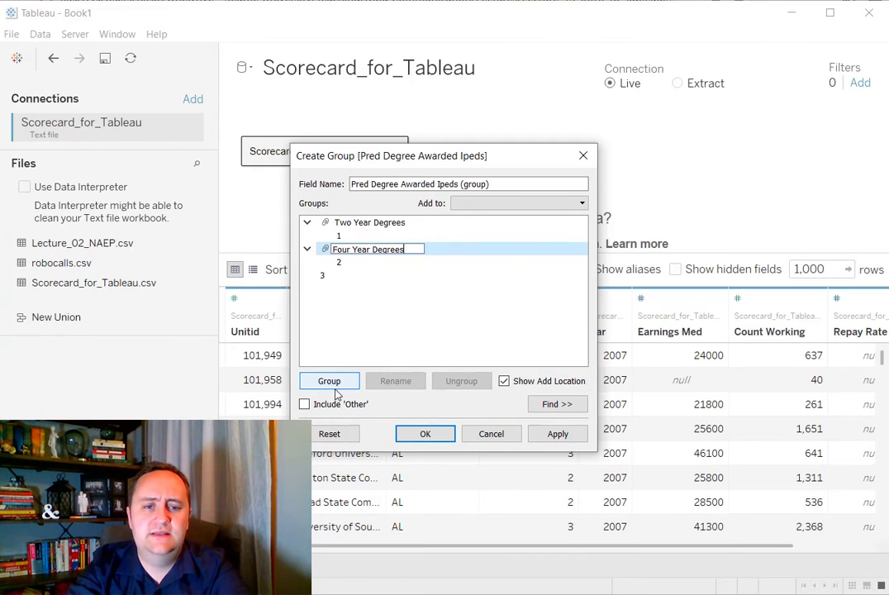
- Put value 3 in a group named "Master's Degrees" and save the new group field
{"action": "left_click", "coordinate": [337, 276]}
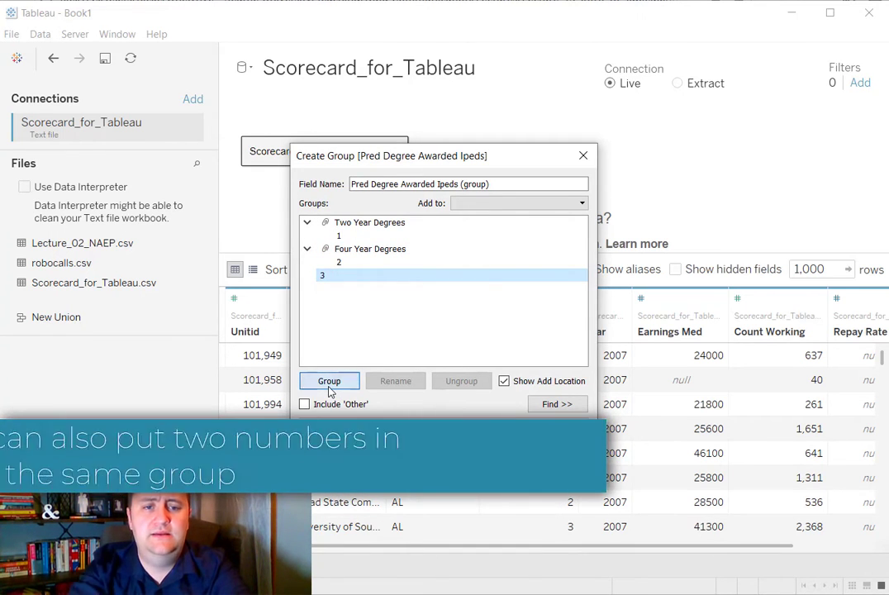
{"action": "left_click", "coordinate": [329, 381]}
{"action": "type", "text": "Master's Degrees"}
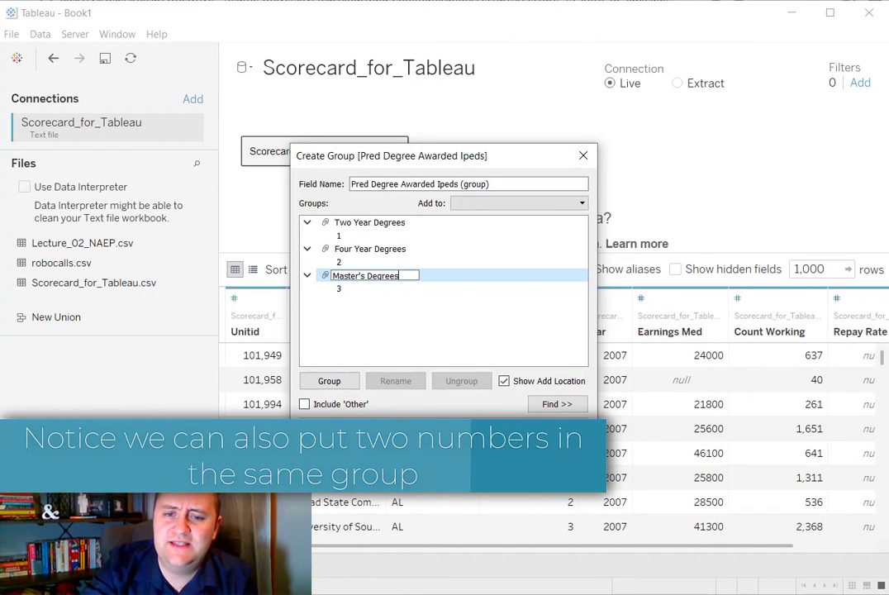
{"action": "key", "text": "Return"}
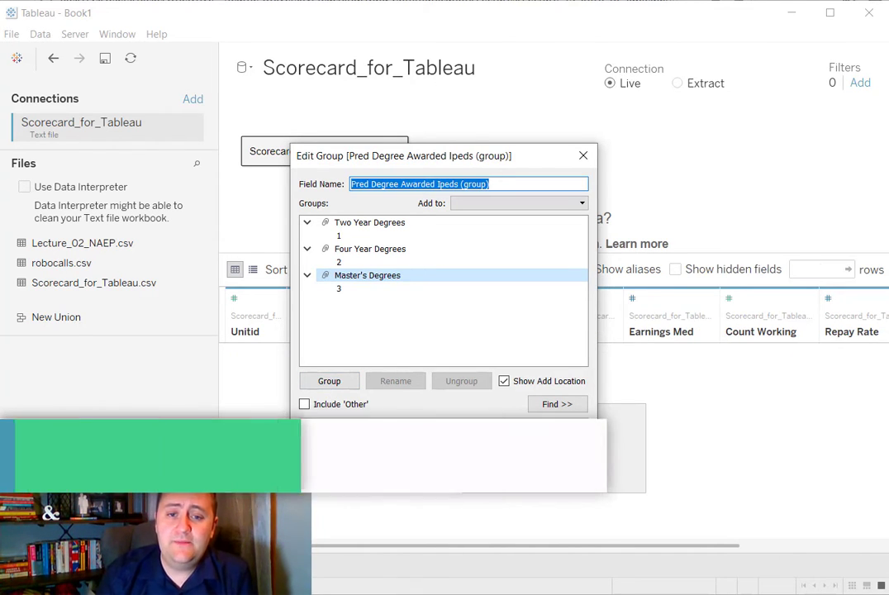
{"action": "key", "text": "Return"}
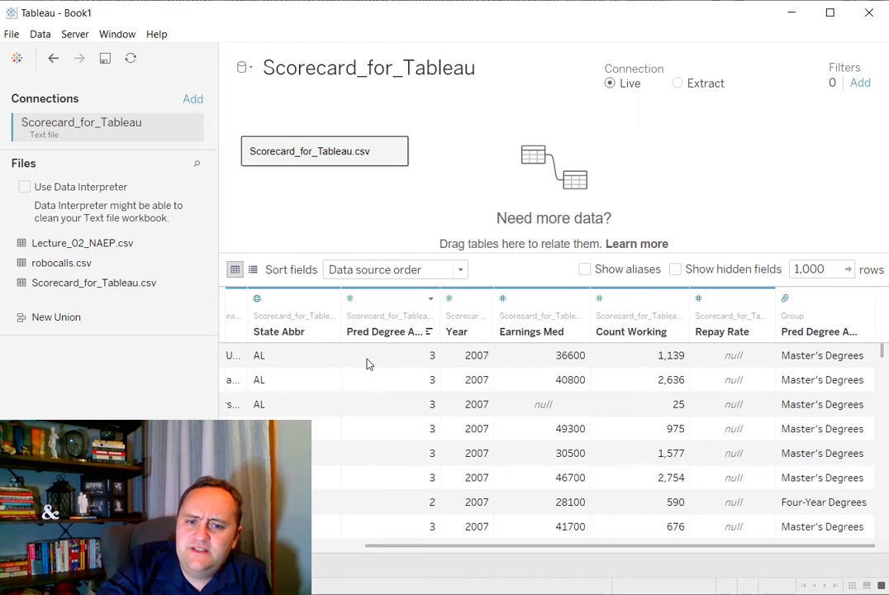
{"action": "right_click", "coordinate": [741, 431]}
{"action": "left_click", "coordinate": [822, 487]}
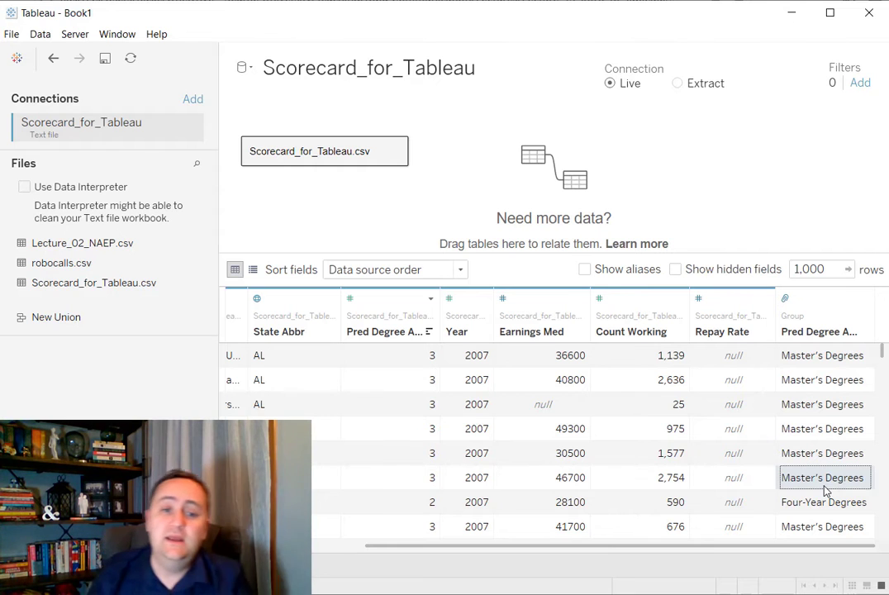
- Create a calculated field from Earnings Med named "Earnings Minus 40k" with the formula [Earnings Med] - 40000
{"action": "left_click", "coordinate": [557, 305]}
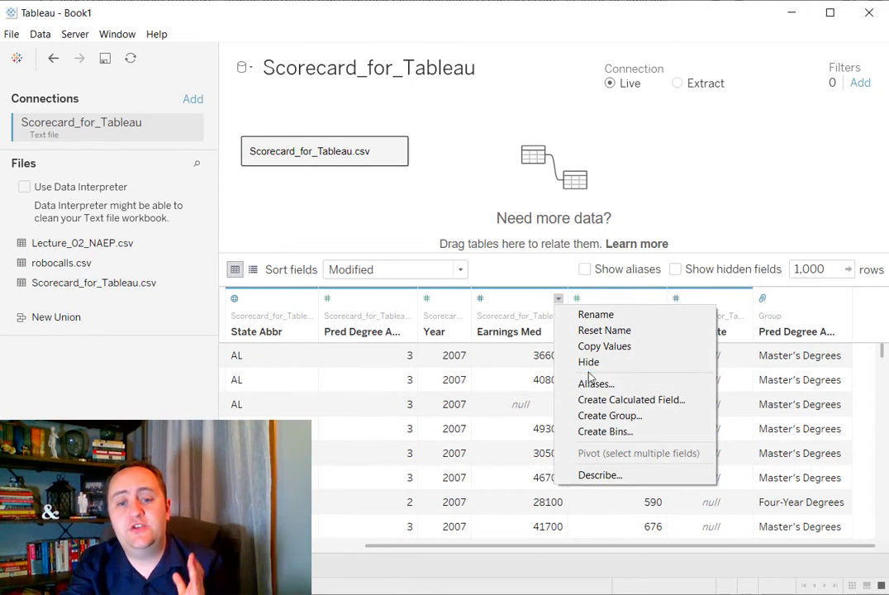
{"action": "left_click", "coordinate": [600, 400]}
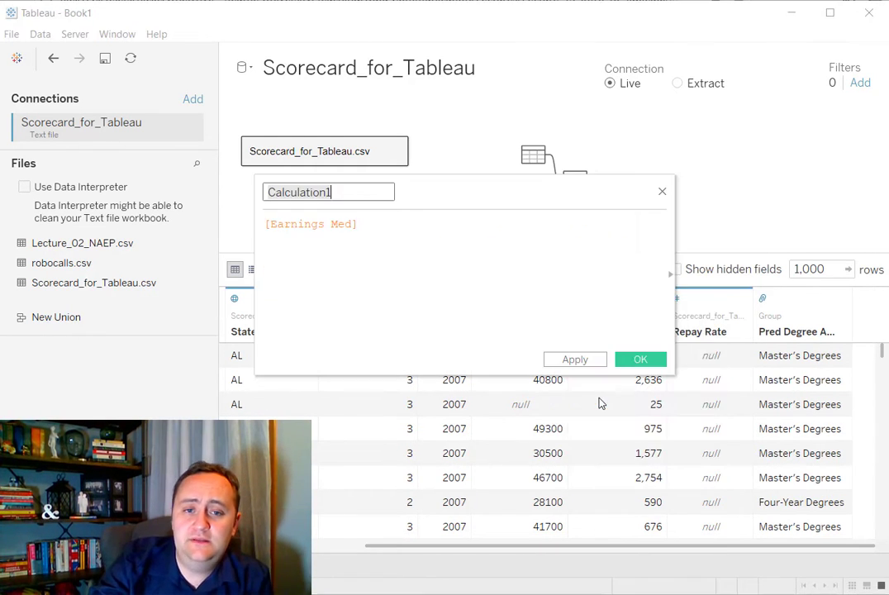
{"action": "left_click", "coordinate": [484, 234]}
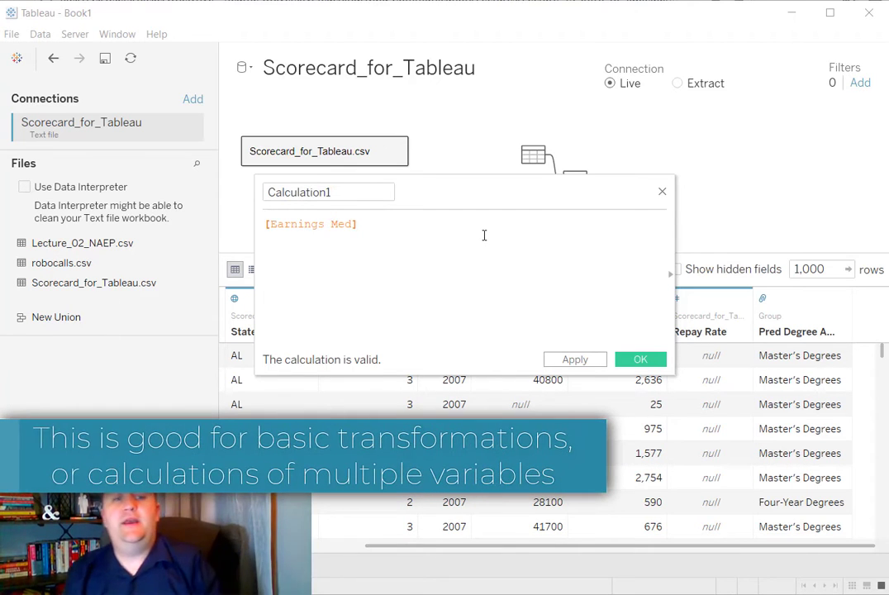
{"action": "left_click", "coordinate": [364, 195]}
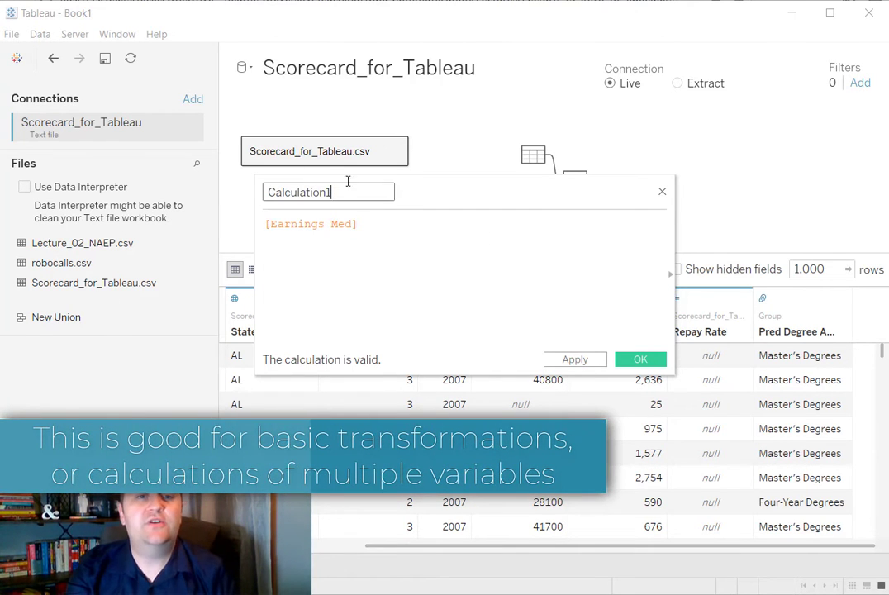
{"action": "key", "text": "ctrl+a"}
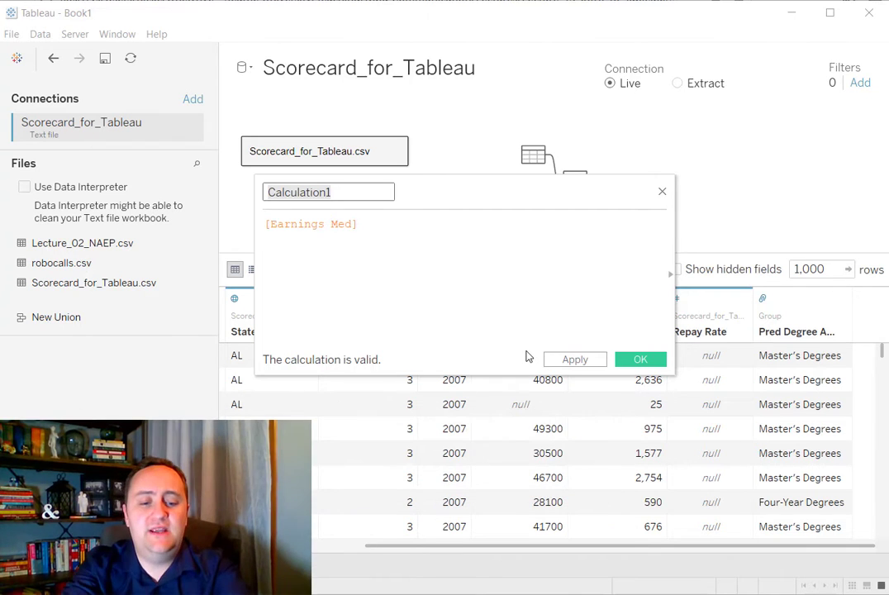
{"action": "type", "text": "Earnings Minus 40k"}
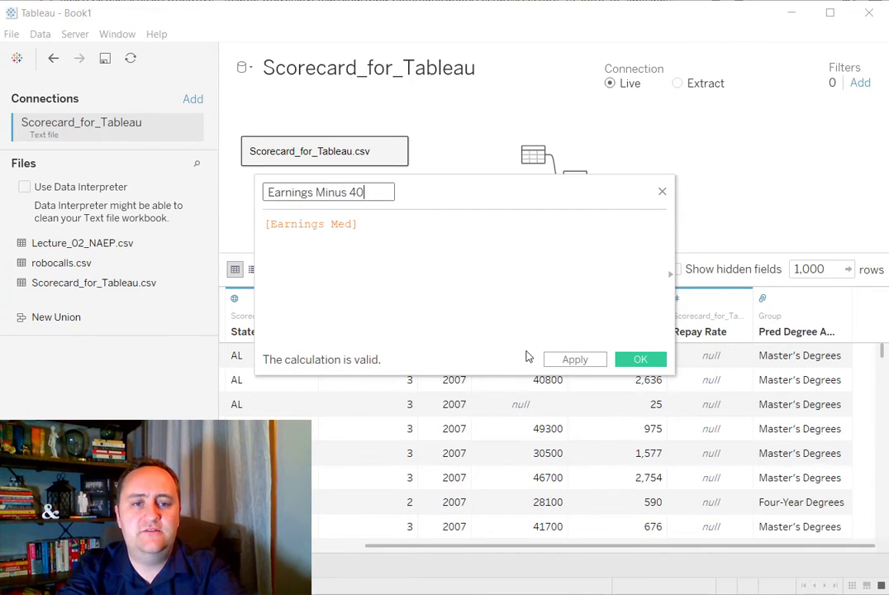
{"action": "left_click", "coordinate": [397, 224]}
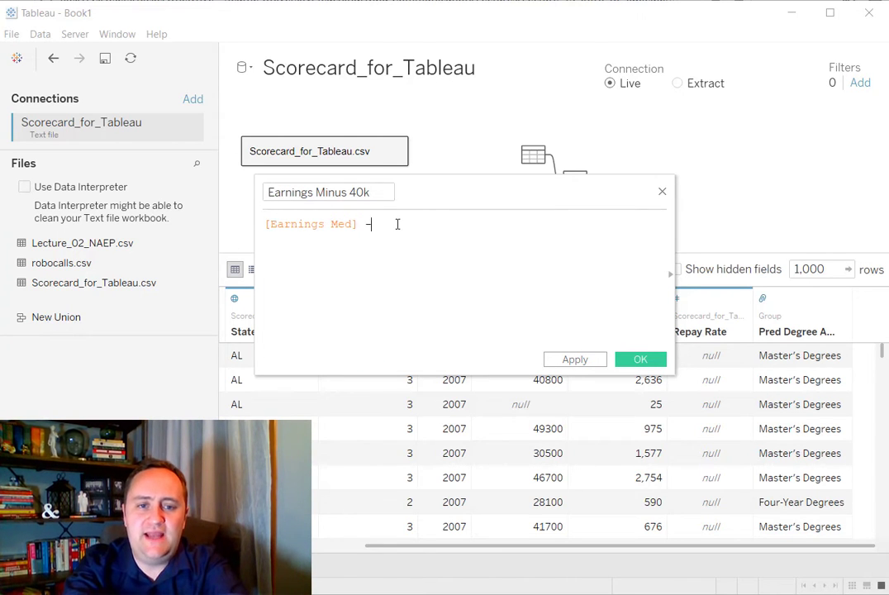
{"action": "type", "text": "- 40000"}
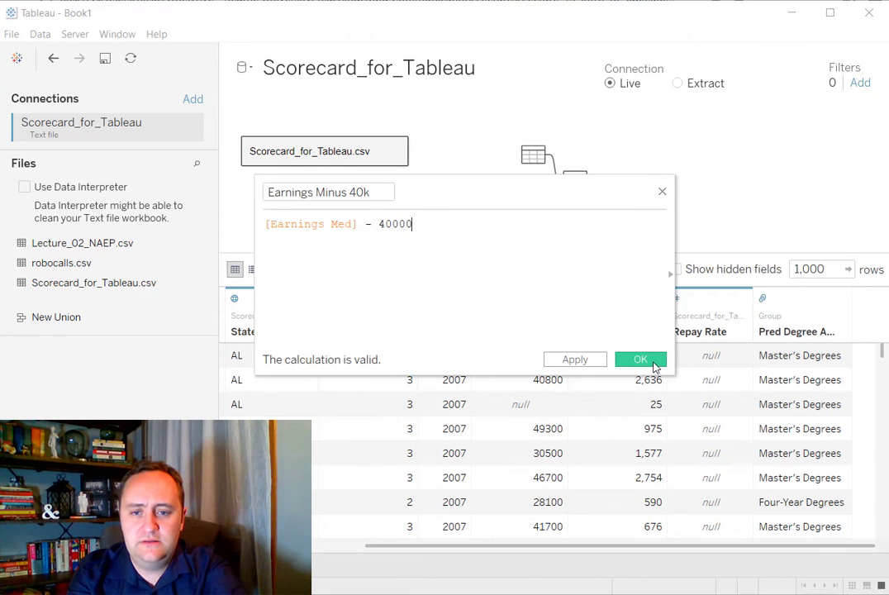
{"action": "left_click", "coordinate": [654, 364]}
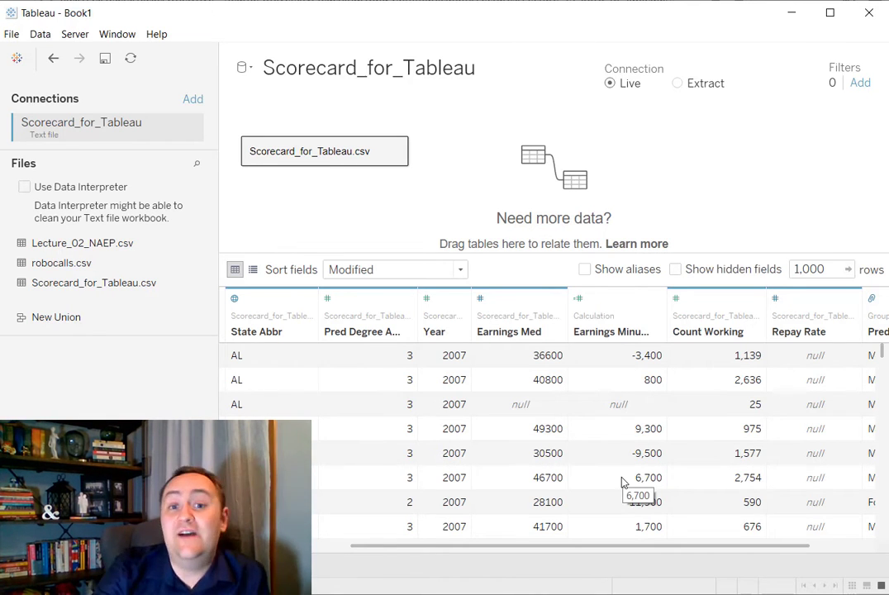
- Create a bin field from Earnings Med named "Earnings Med (bin)" with the suggested bin size of 5,719 and open Sheet 1
{"action": "left_click", "coordinate": [558, 298]}
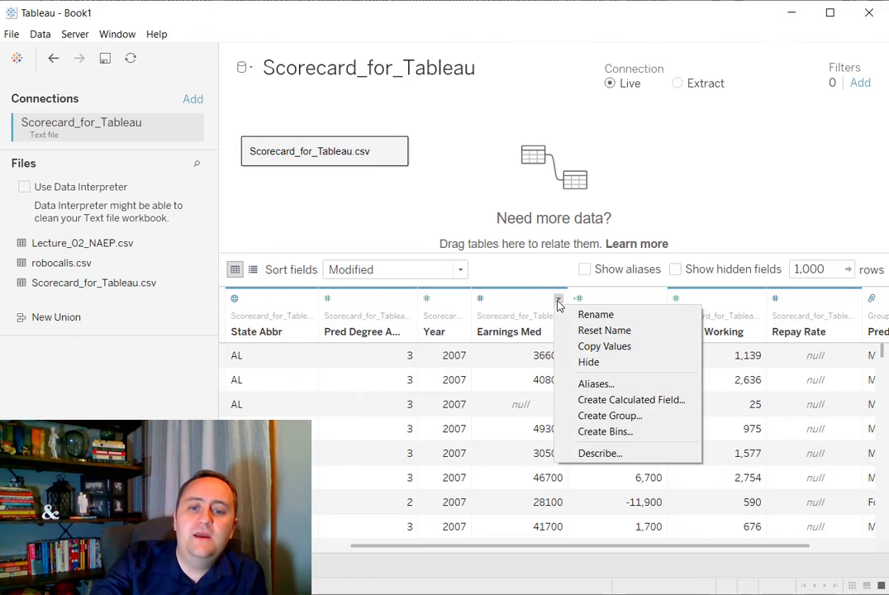
{"action": "left_click", "coordinate": [607, 430]}
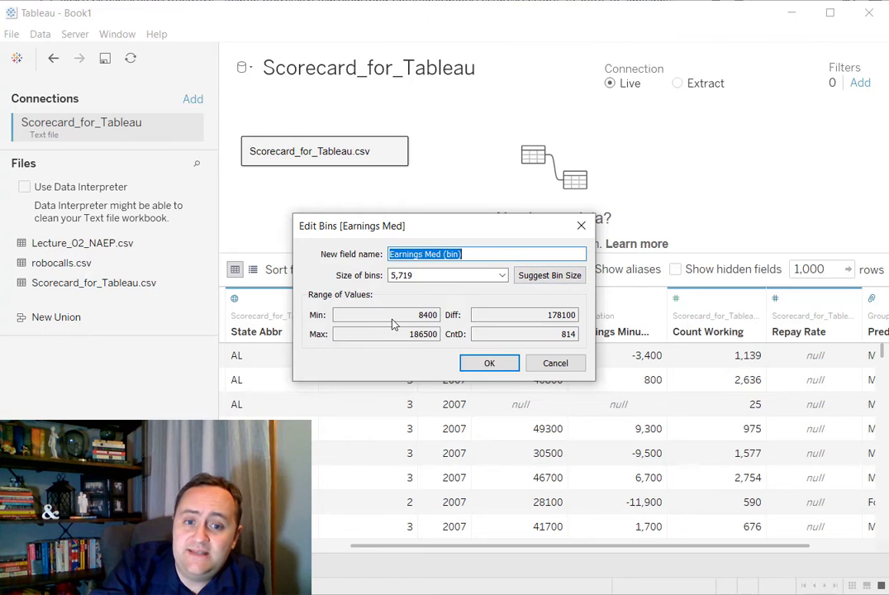
{"action": "left_click", "coordinate": [504, 368]}
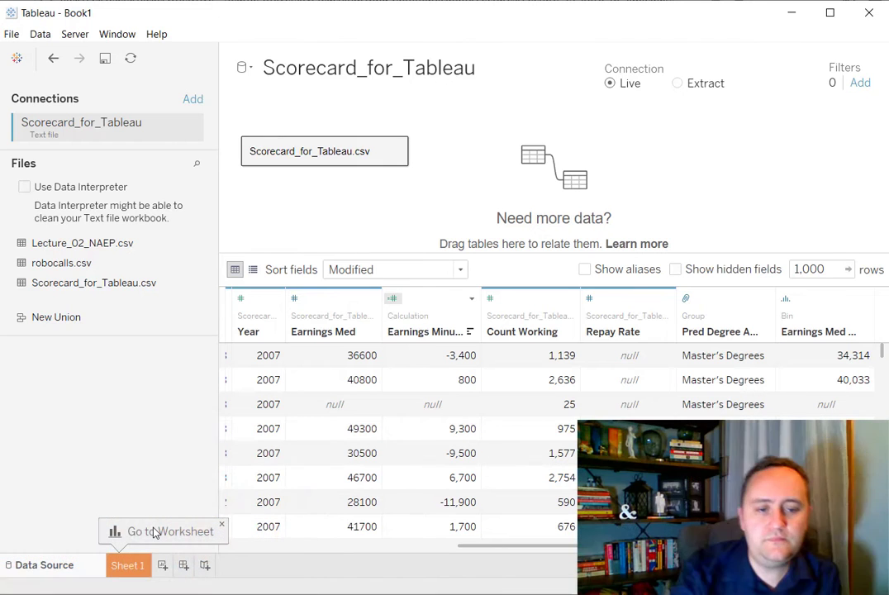
{"action": "left_click", "coordinate": [128, 567]}
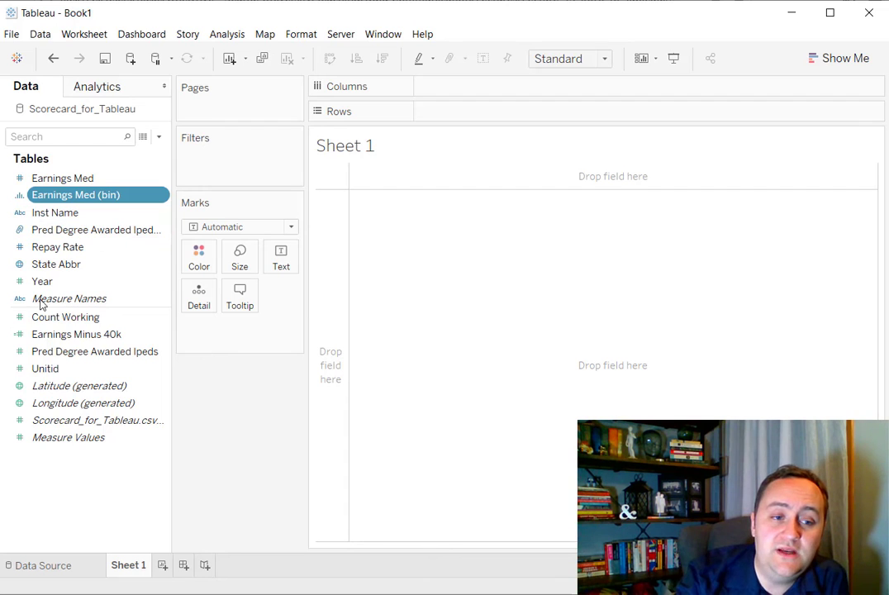
- Review the data type choices for Earnings Minus 40k and the available field options for Earnings Med (bin)
{"action": "left_click", "coordinate": [21, 334]}
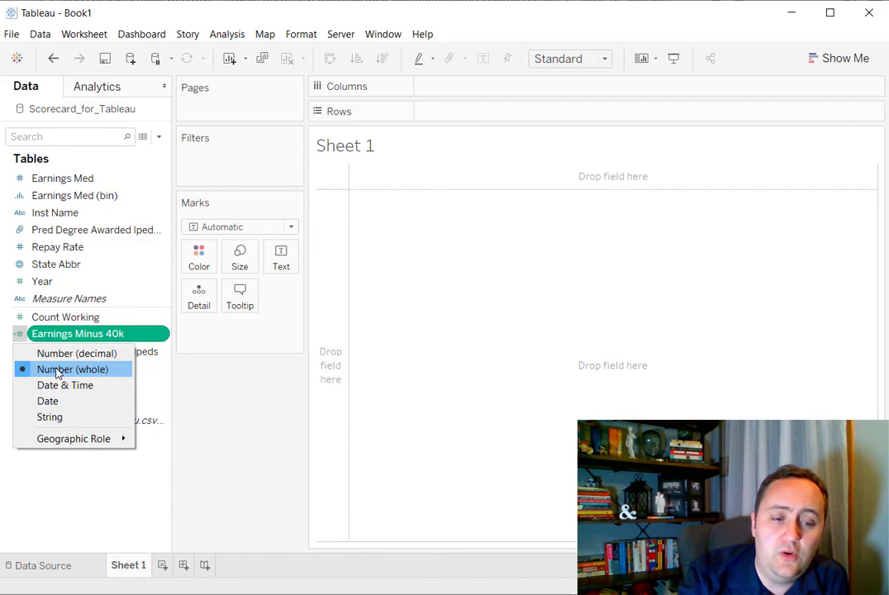
{"action": "left_click", "coordinate": [19, 199]}
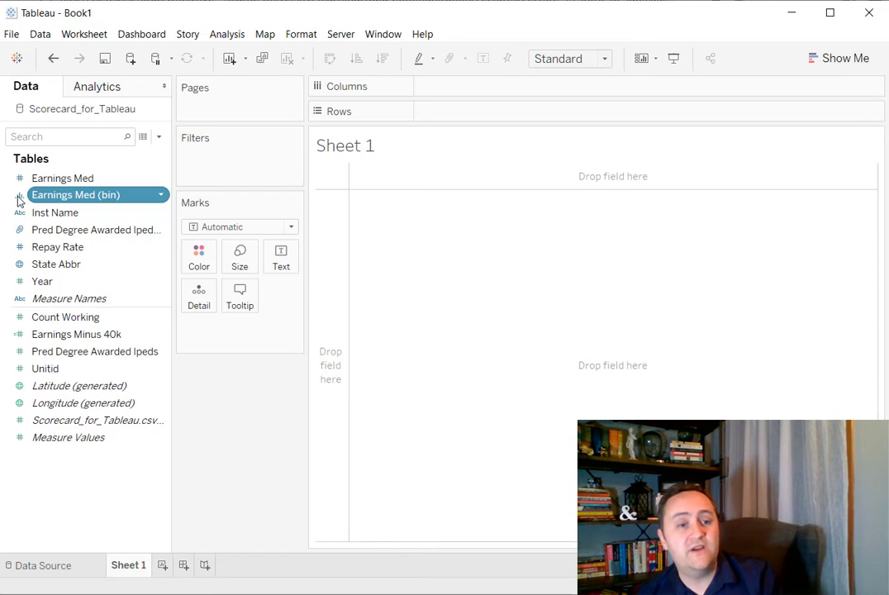
{"action": "left_click", "coordinate": [162, 196]}
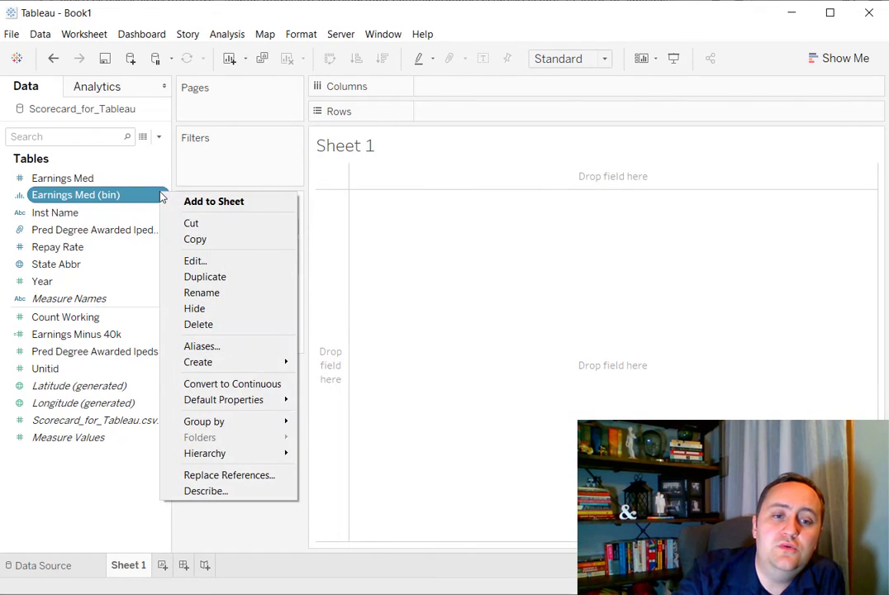
{"action": "key", "text": "Escape"}
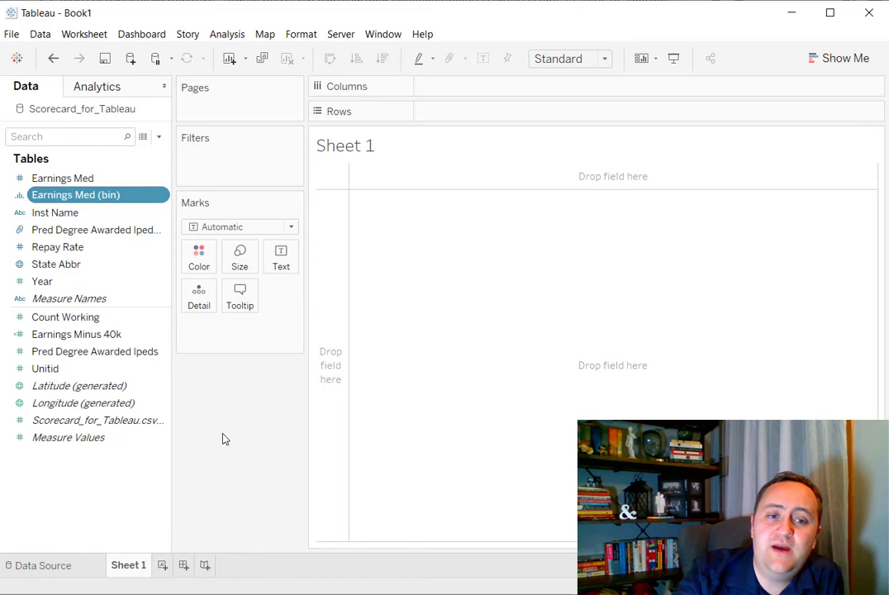
{"action": "left_click", "coordinate": [46, 465]}
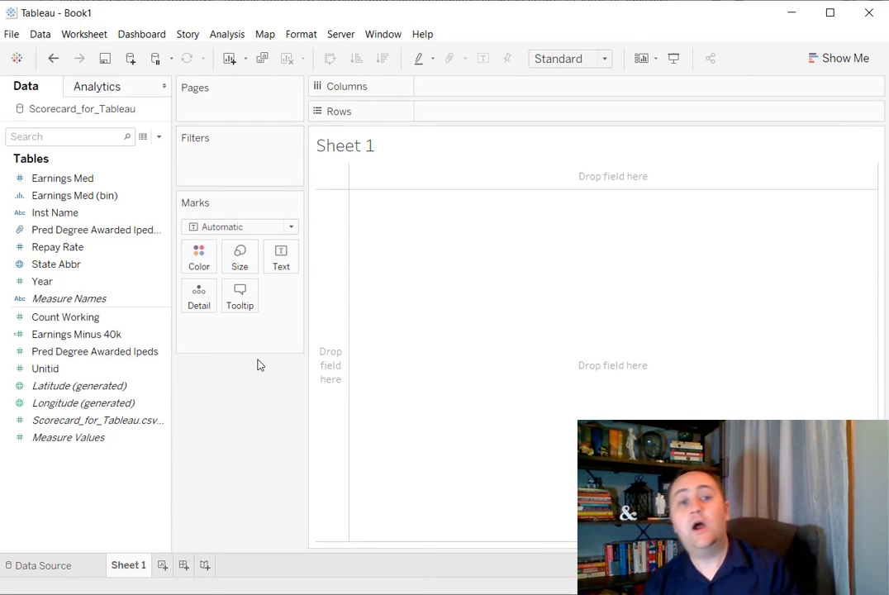
- Build a view with Earnings Med on Columns and State Abbr on Rows, and look across its earnings columns
{"action": "left_click", "coordinate": [72, 182]}
{"action": "mouse_move", "coordinate": [59, 185]}
{"action": "left_mouse_down"}
{"action": "mouse_move", "coordinate": [273, 157]}
{"action": "mouse_move", "coordinate": [476, 99]}
{"action": "mouse_move", "coordinate": [171, 212]}
{"action": "mouse_move", "coordinate": [79, 277]}
{"action": "mouse_move", "coordinate": [45, 277]}
{"action": "mouse_move", "coordinate": [372, 167]}
{"action": "mouse_move", "coordinate": [463, 120]}
{"action": "left_mouse_up"}
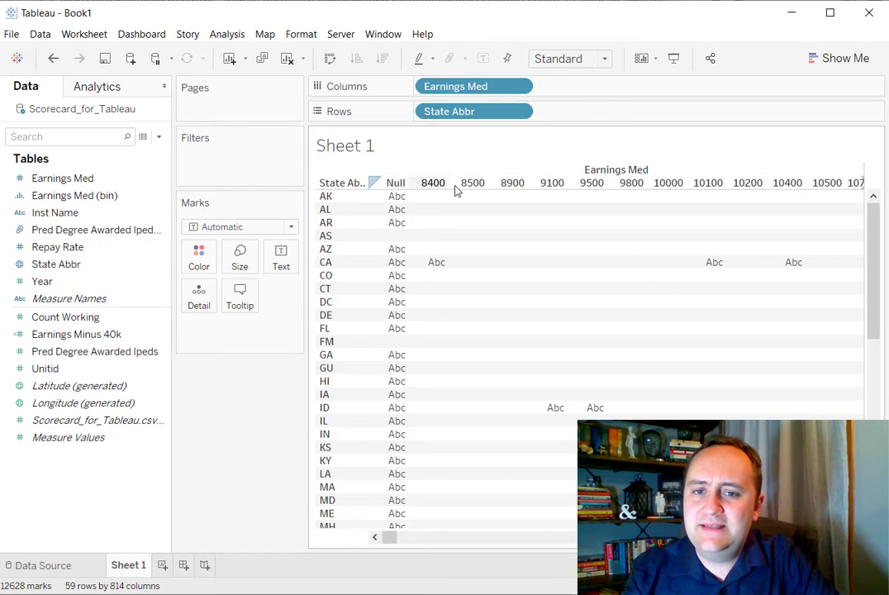
{"action": "scroll", "coordinate": [830, 238], "scroll_direction": "right", "scroll_amount": 1}
{"action": "scroll", "coordinate": [830, 238], "scroll_direction": "right", "scroll_amount": 20}
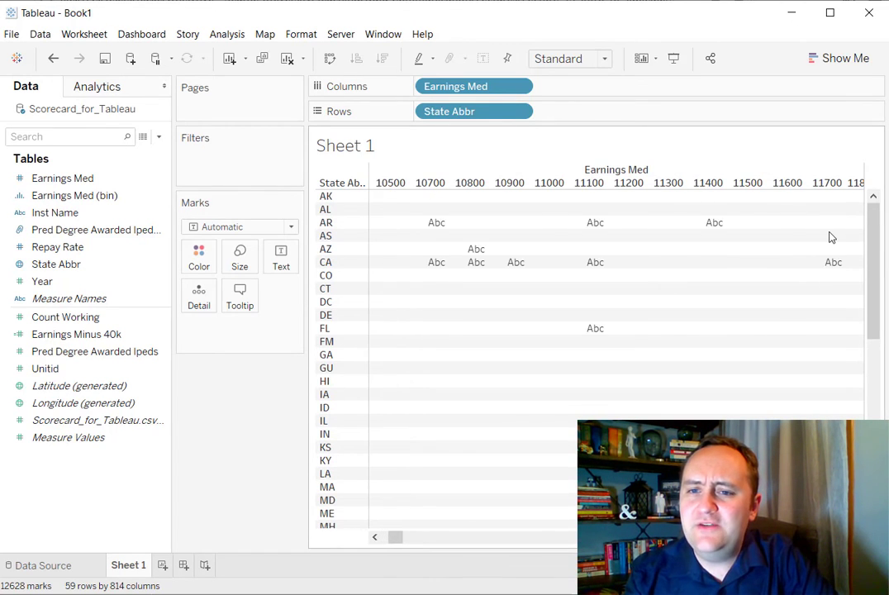
{"action": "scroll", "coordinate": [830, 238], "scroll_direction": "right", "scroll_amount": 12}
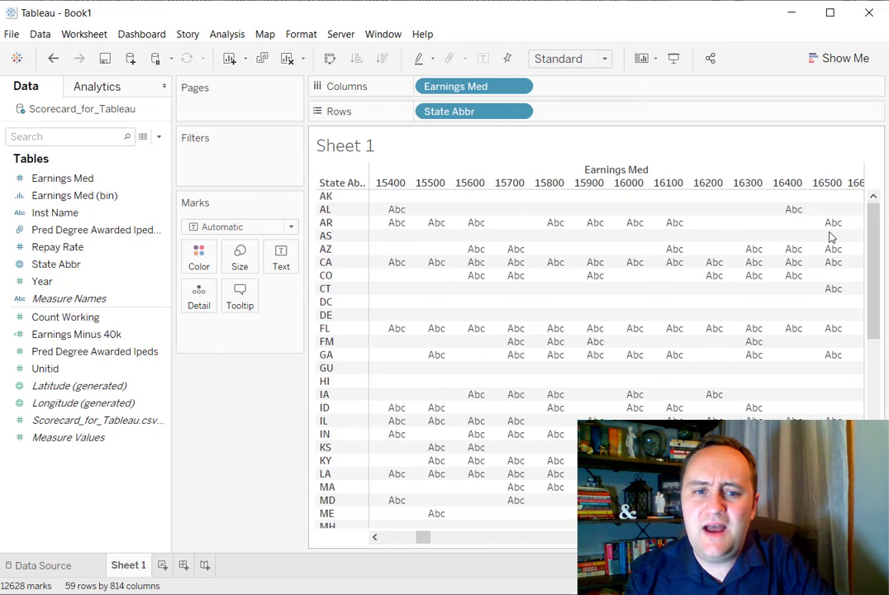
{"action": "scroll", "coordinate": [831, 238], "scroll_direction": "left", "scroll_amount": 20}
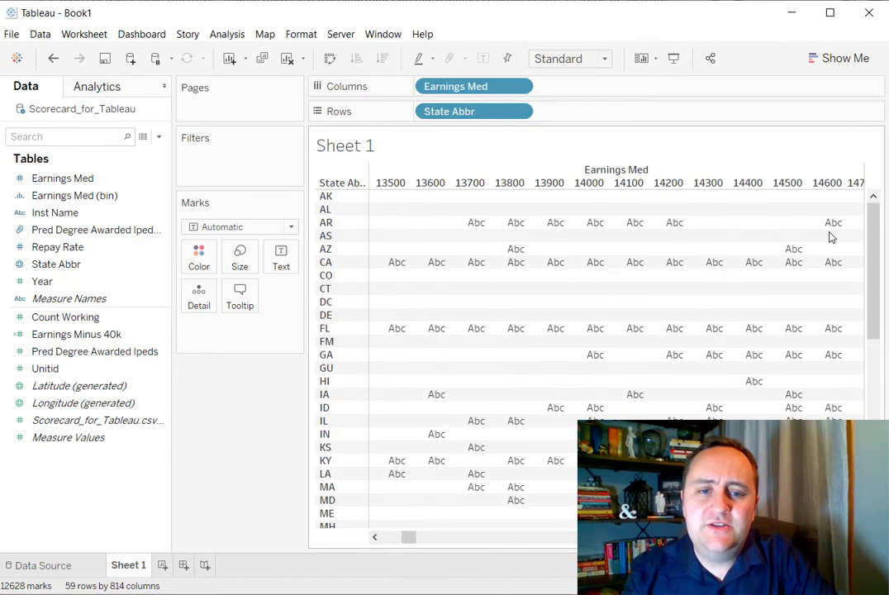
- Convert the Earnings Med field from a dimension to a measure in the data list
{"action": "left_click", "coordinate": [45, 195]}
{"action": "left_click", "coordinate": [51, 180]}
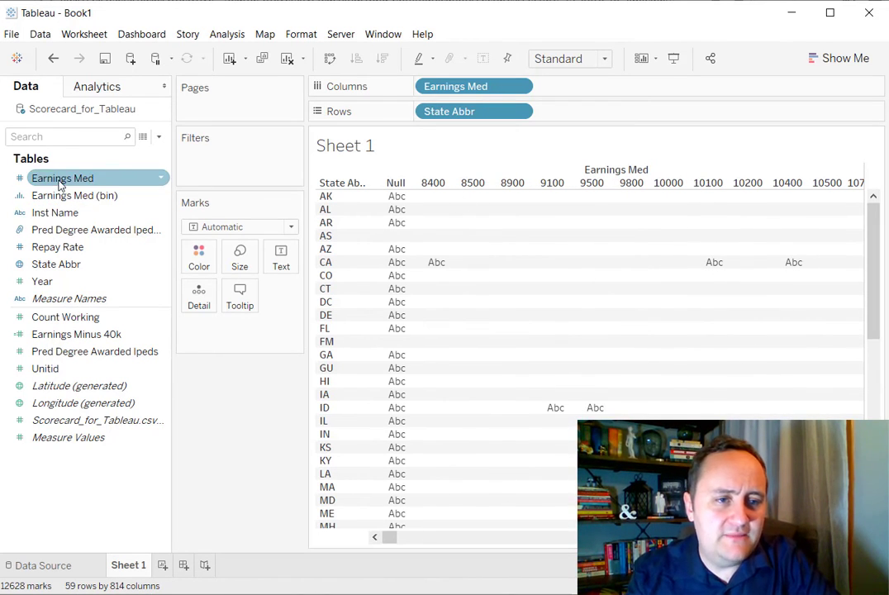
{"action": "right_click", "coordinate": [161, 182]}
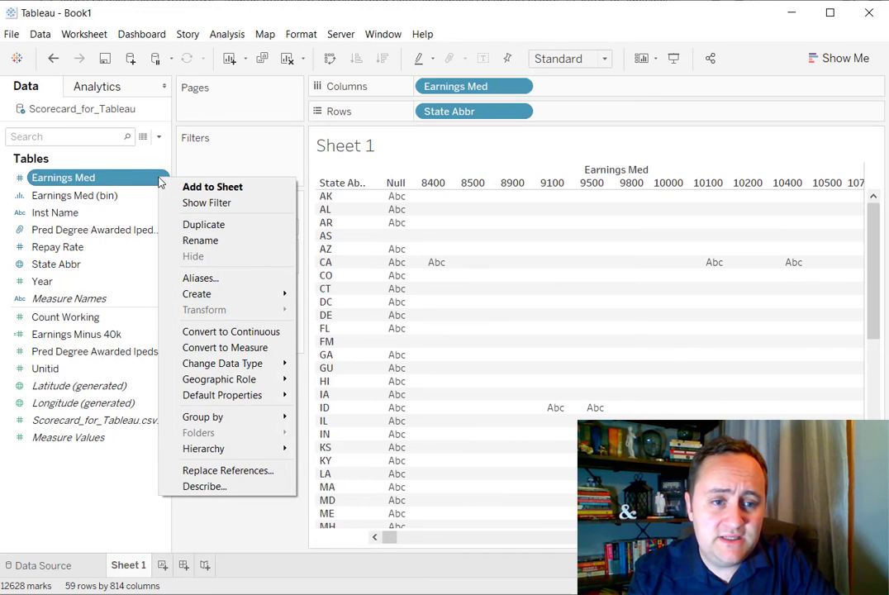
{"action": "left_click", "coordinate": [224, 347]}
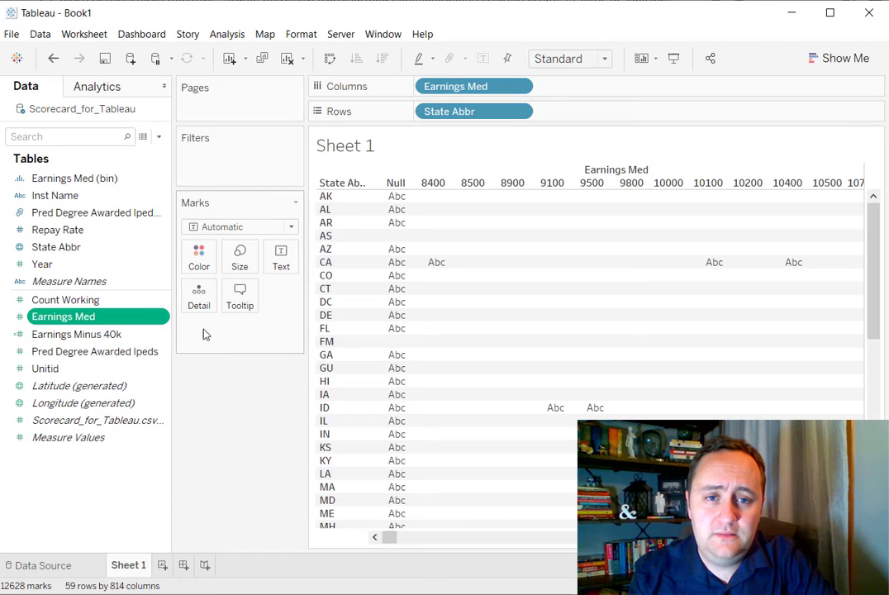
- Replace the discrete Earnings Med field on Columns with the Earnings Med measure
{"action": "left_click", "coordinate": [519, 86]}
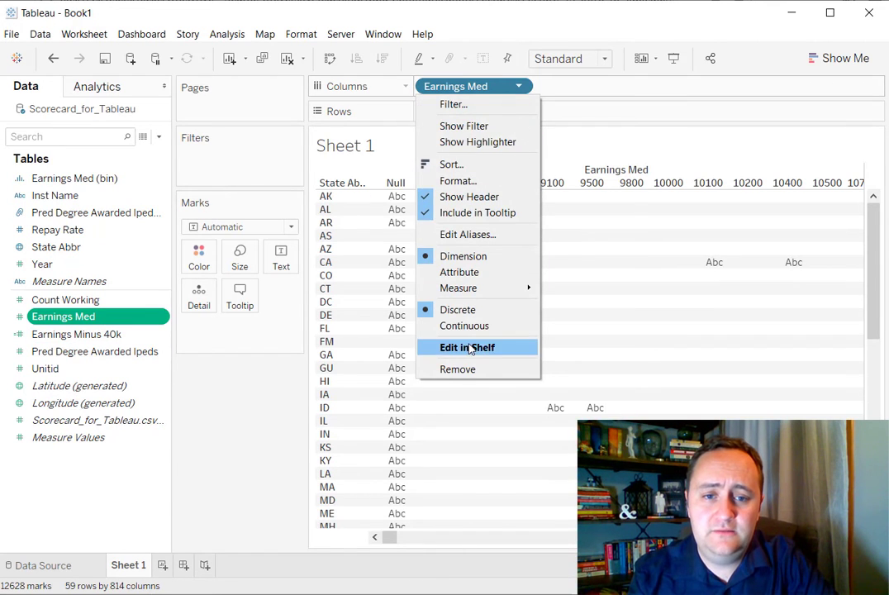
{"action": "left_click", "coordinate": [459, 369]}
{"action": "left_click_drag", "start_coordinate": [61, 317], "coordinate": [460, 93]}
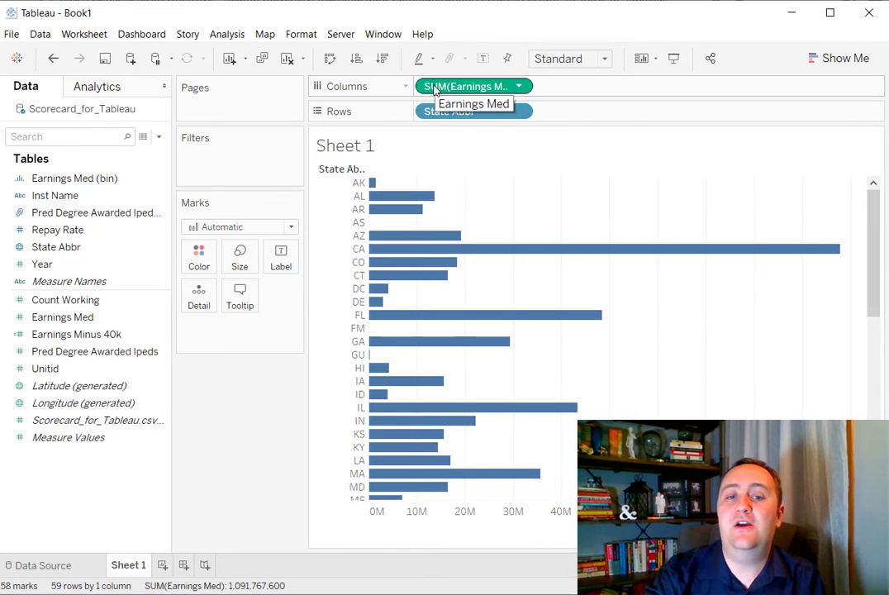
- Change the aggregation of Earnings Med on Columns to Average and colour the state bars by Year
{"action": "left_click", "coordinate": [520, 87]}
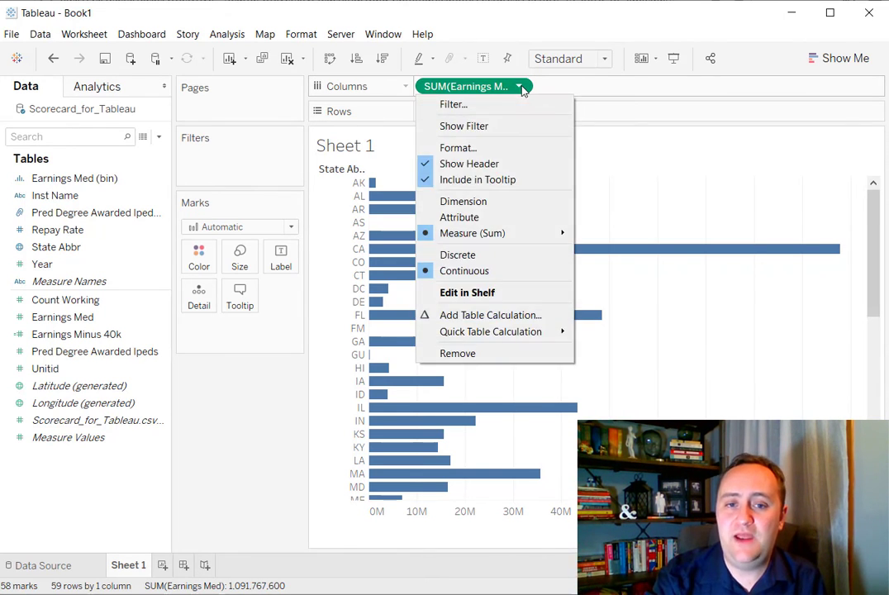
{"action": "mouse_move", "coordinate": [509, 234]}
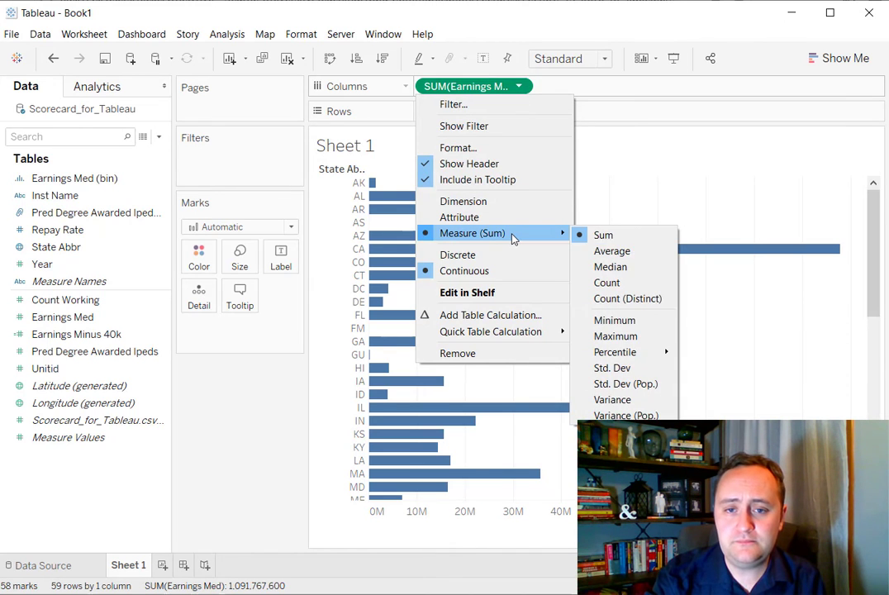
{"action": "left_click", "coordinate": [583, 252]}
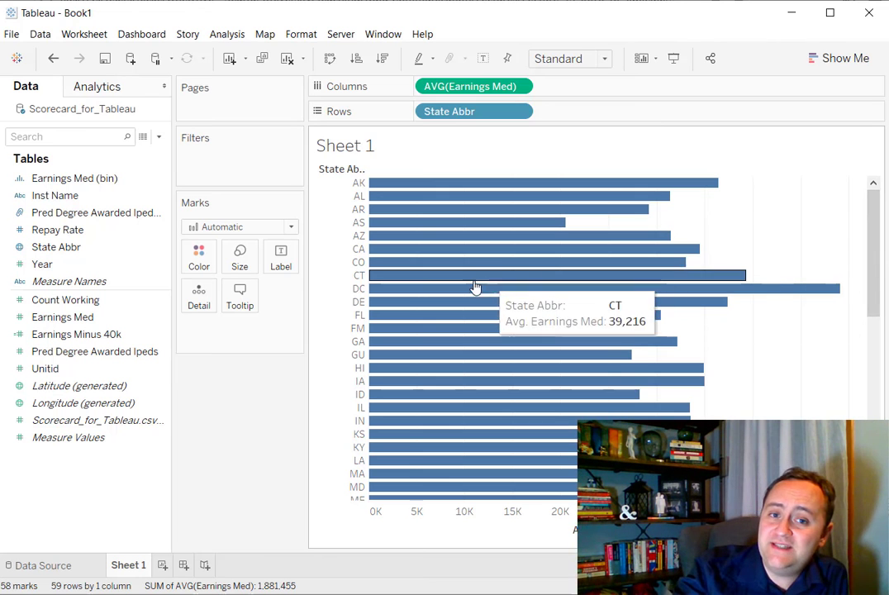
{"action": "mouse_move", "coordinate": [582, 288]}
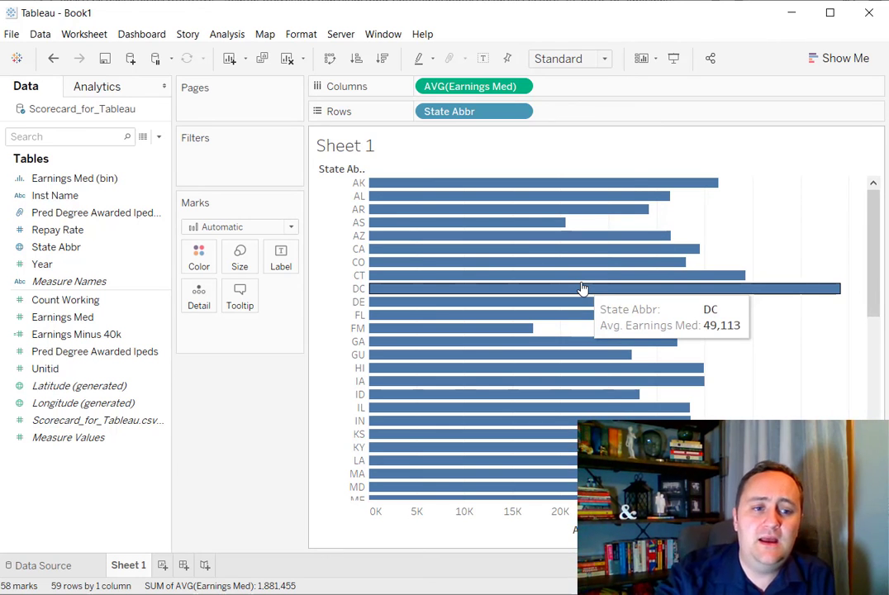
{"action": "left_click_drag", "start_coordinate": [27, 261], "coordinate": [207, 258]}
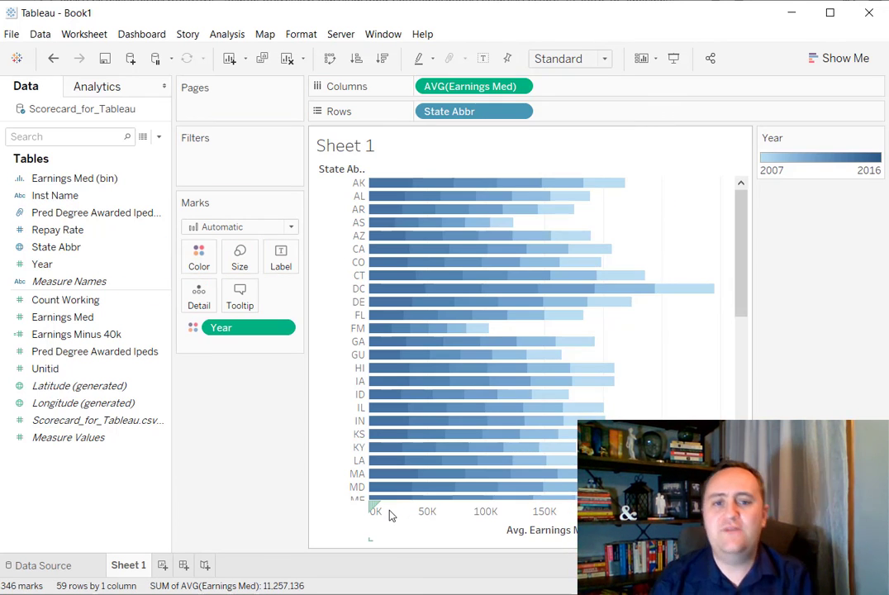